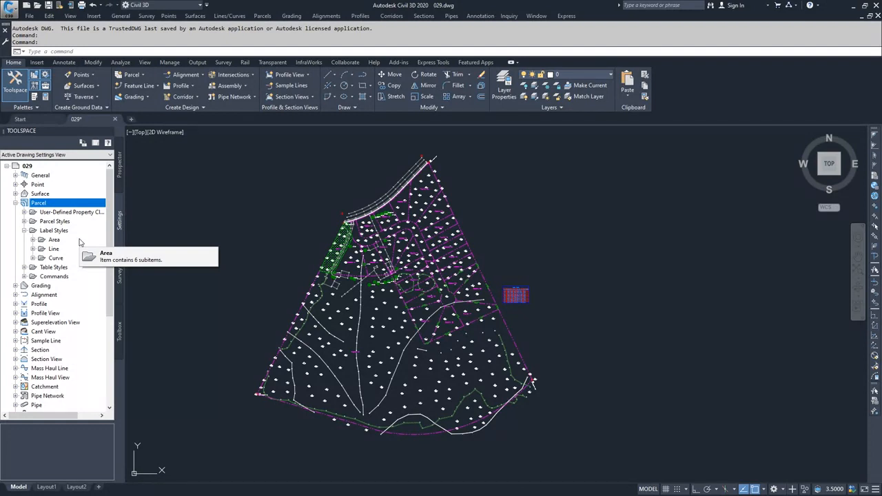
# Expand the parcel area label styles and select the Parcel Name style.
pyautogui.click(33, 240)
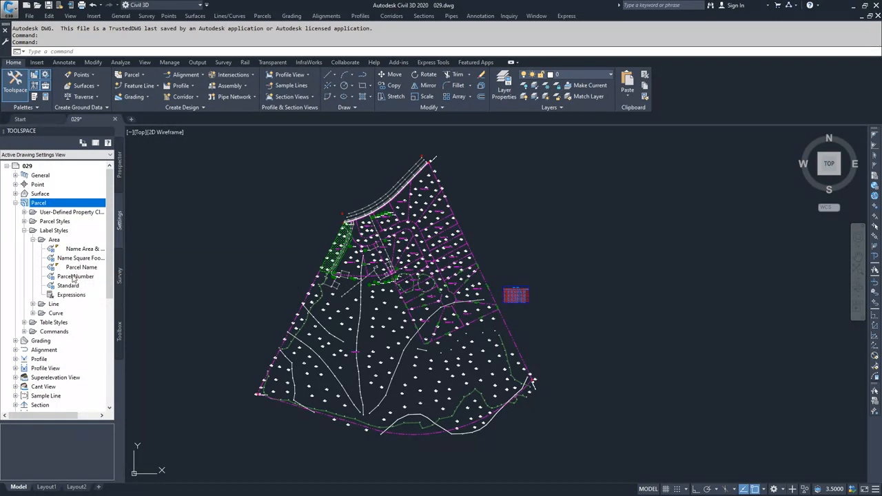
pyautogui.click(73, 269)
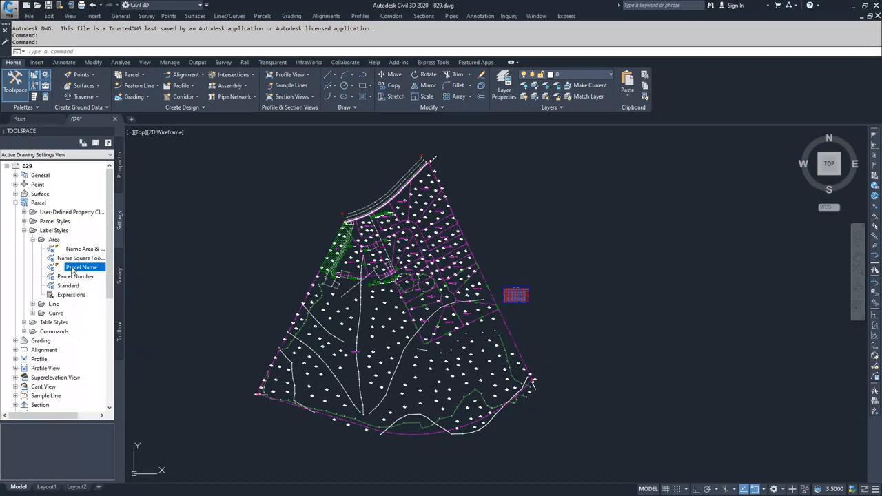
pyautogui.rightClick(73, 271)
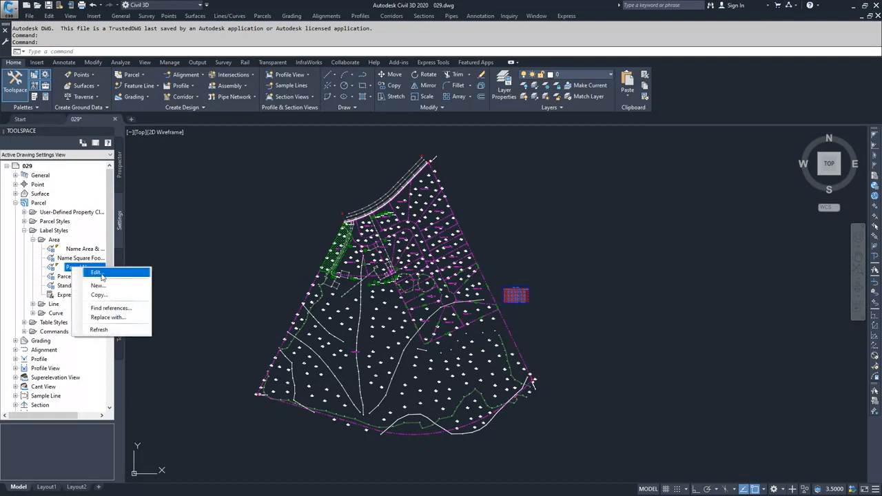
pyautogui.click(36, 264)
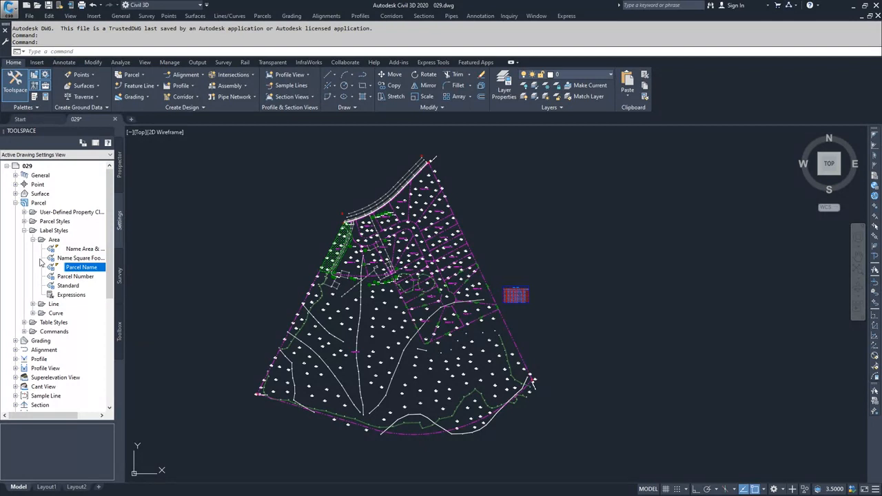
pyautogui.moveTo(75, 270)
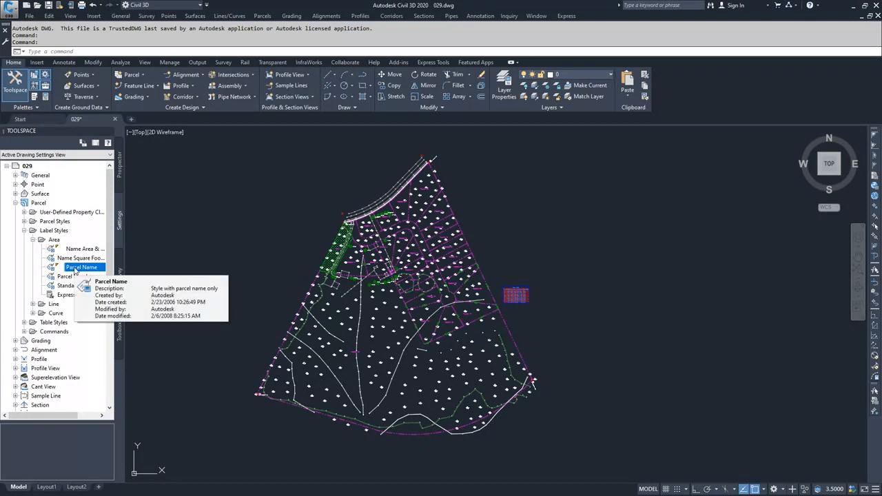
pyautogui.click(53, 240)
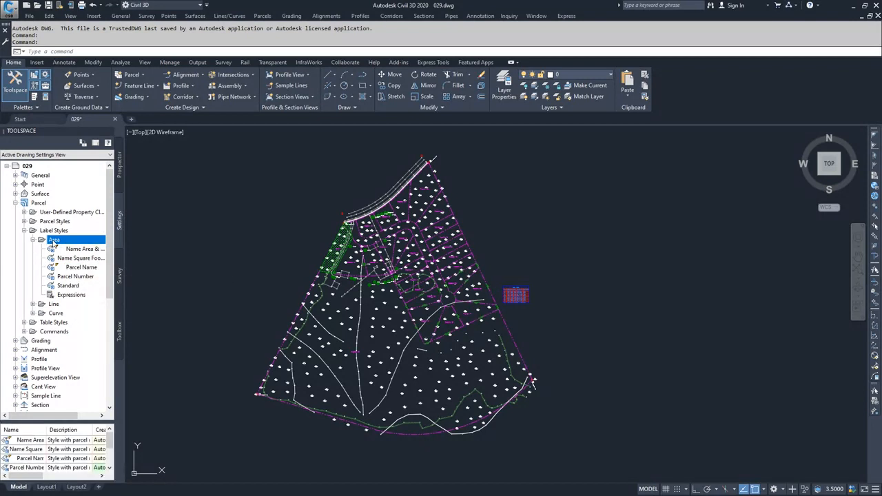
pyautogui.rightClick(54, 241)
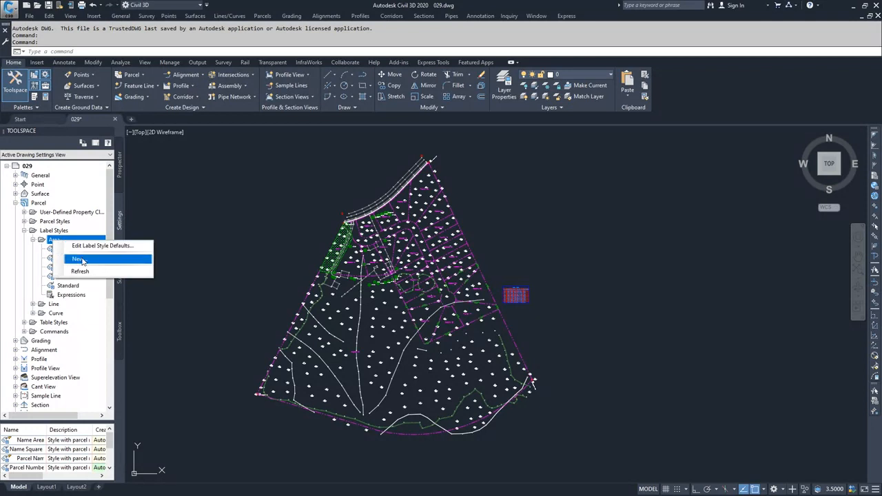
pyautogui.click(34, 272)
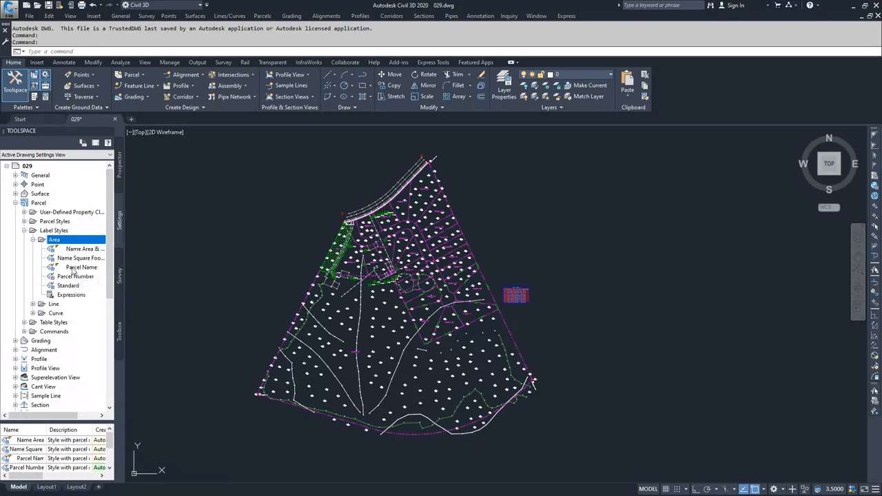
# Copy the Parcel Name area label style, name the copy "Parcel Name - SQFT - AC - Perimeter" and clear its description.
pyautogui.click(81, 267)
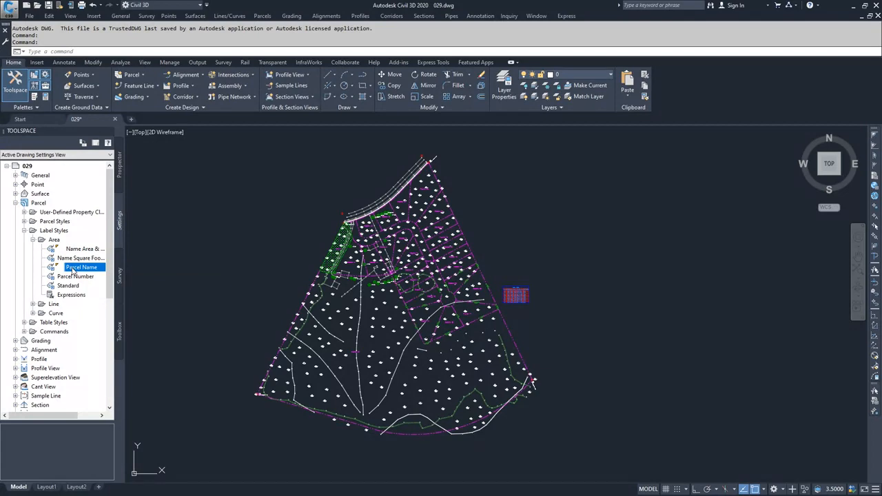
pyautogui.rightClick(73, 271)
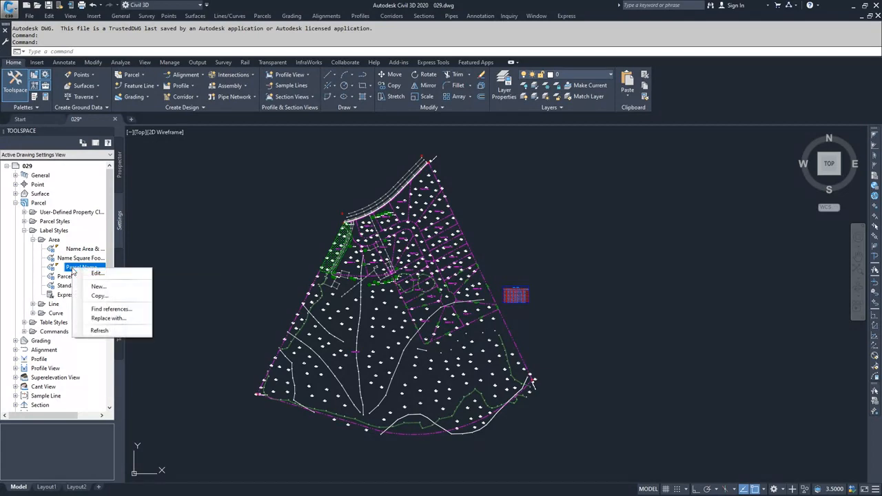
pyautogui.click(100, 297)
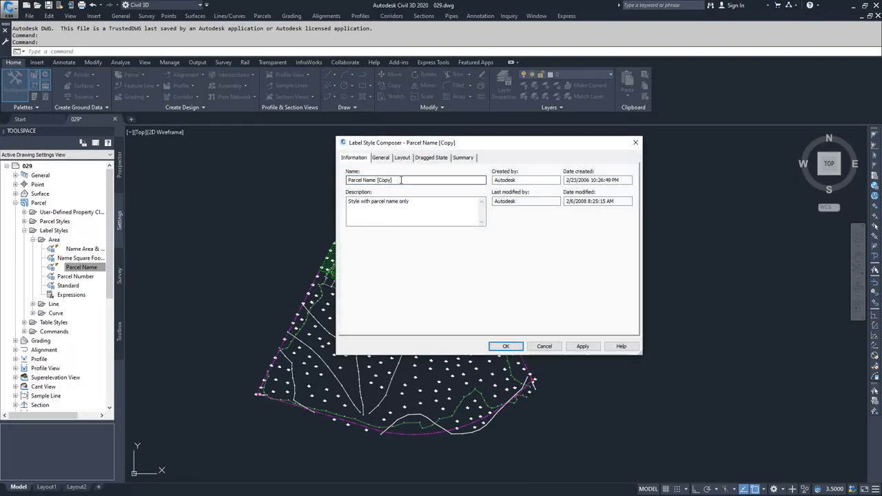
pyautogui.moveTo(393, 180); pyautogui.dragTo(377, 180)
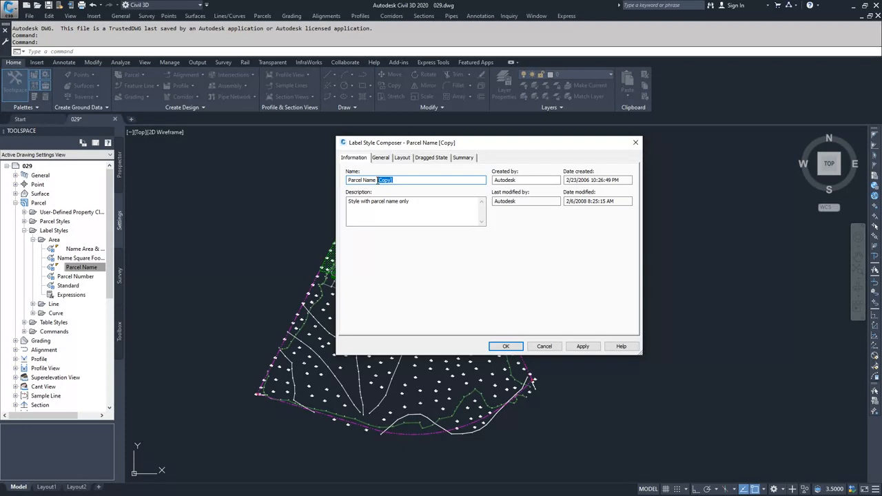
pyautogui.write('- SQFT - AC - Perimeter')
pyautogui.moveTo(409, 202); pyautogui.dragTo(343, 203)
pyautogui.press('BackSpace')
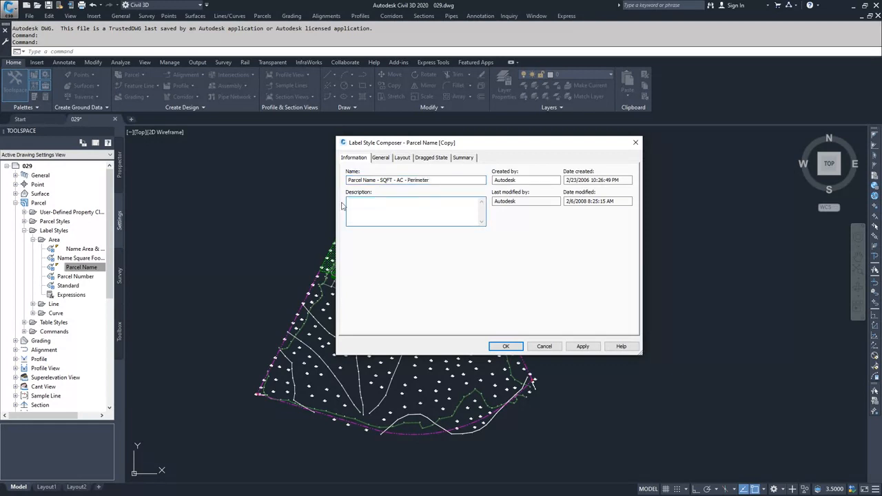
# Rename the Parcel Number component in the new style's layout as No-SQFT-AC-PER.
pyautogui.click(381, 158)
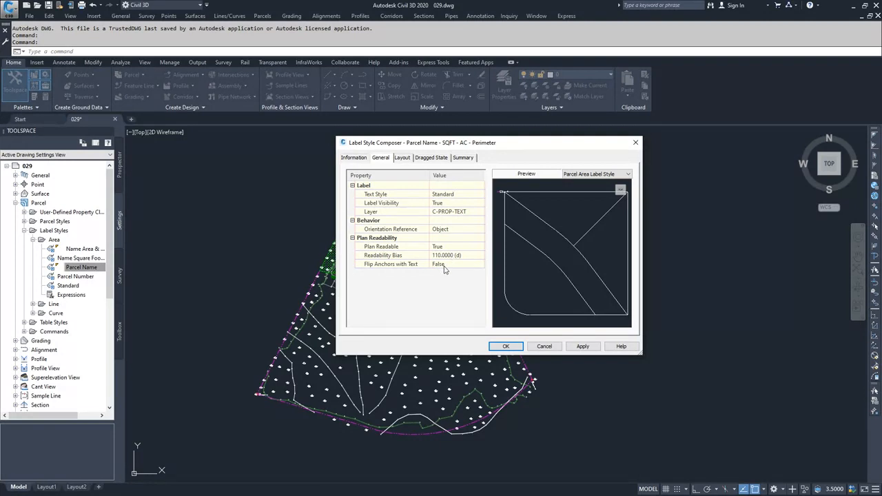
pyautogui.click(404, 160)
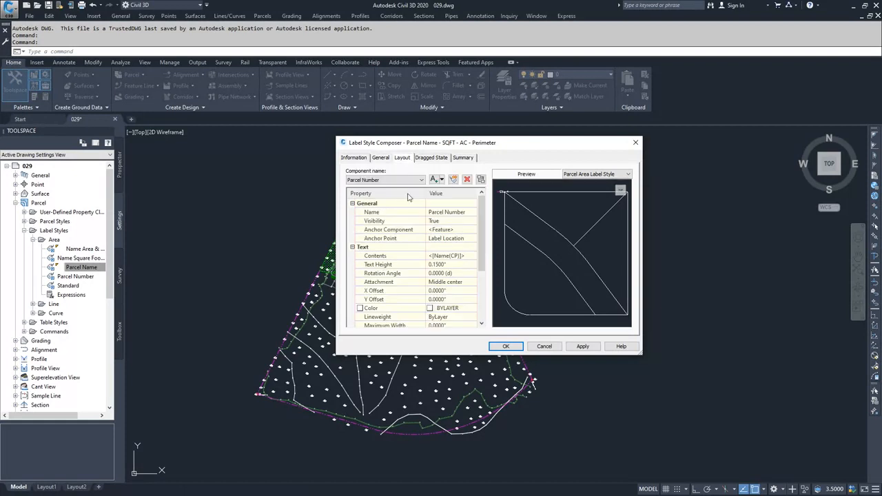
pyautogui.click(420, 181)
pyautogui.click(420, 184)
pyautogui.click(442, 180)
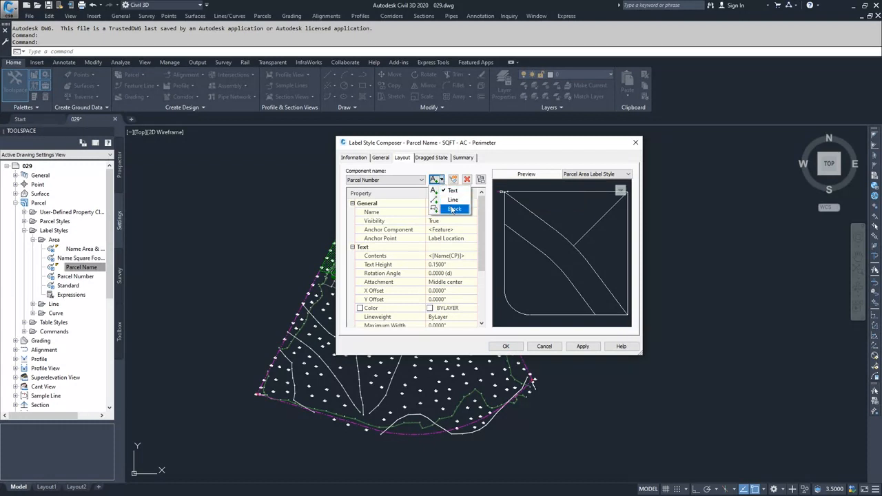
pyautogui.click(423, 180)
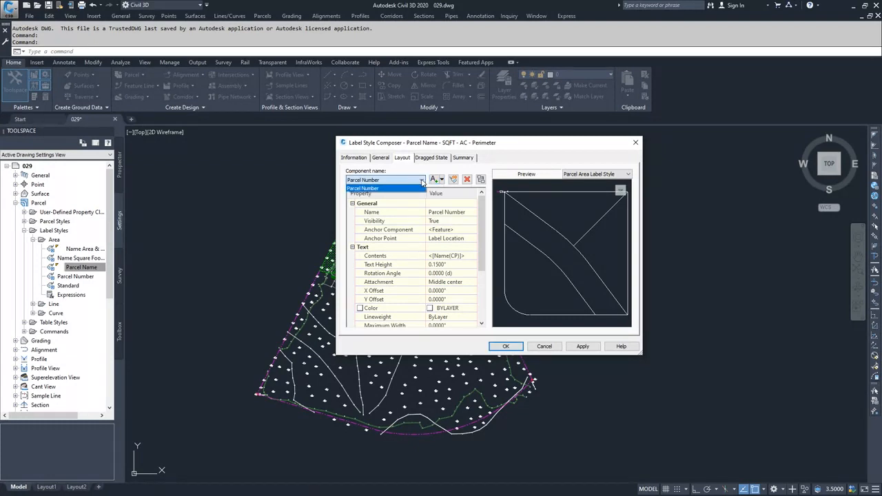
pyautogui.click(440, 215)
pyautogui.click(442, 213)
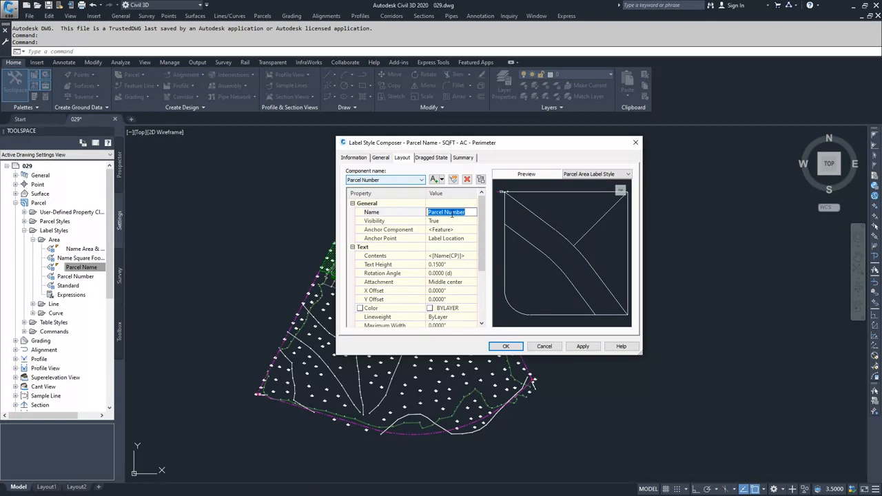
pyautogui.write('No-SQFT-AC-PER')
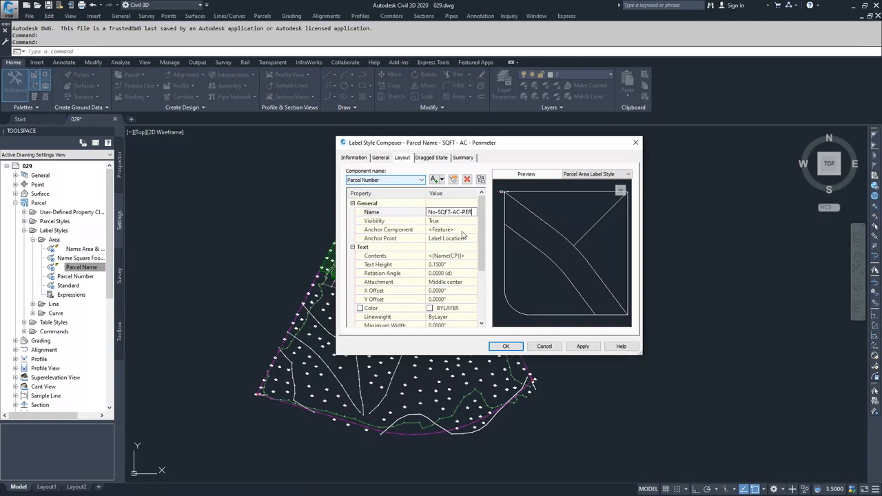
# Set the text component's anchor component to <Feature> and its anchor point to Label Location.
pyautogui.click(458, 230)
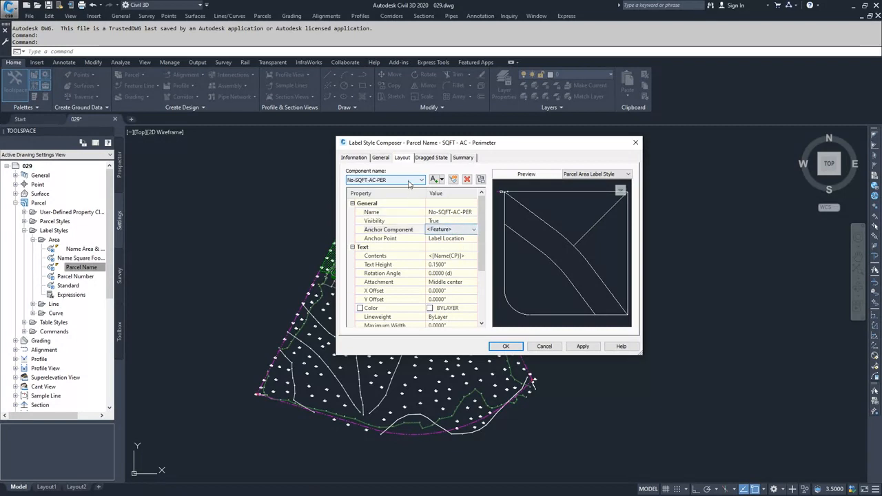
pyautogui.click(463, 231)
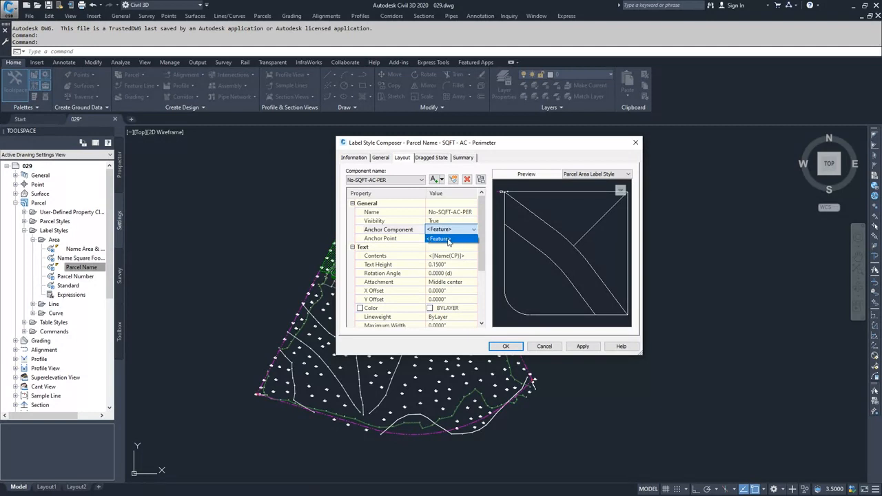
pyautogui.click(447, 239)
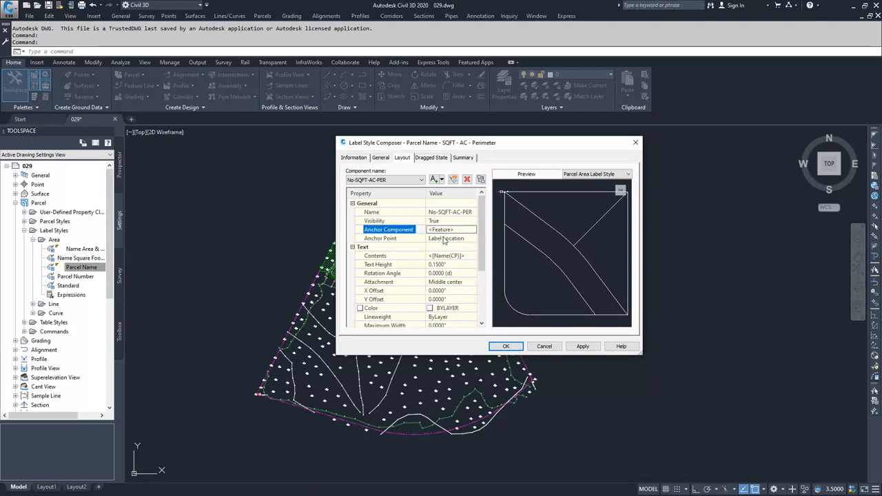
pyautogui.click(445, 239)
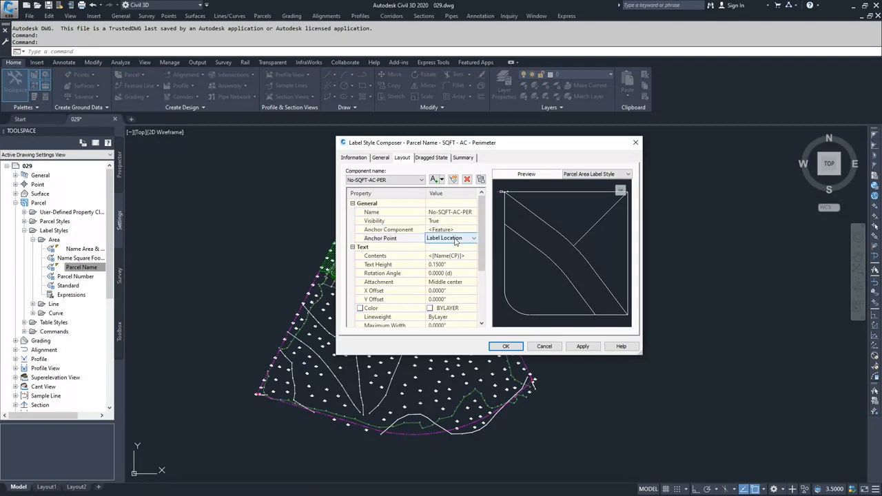
pyautogui.click(460, 238)
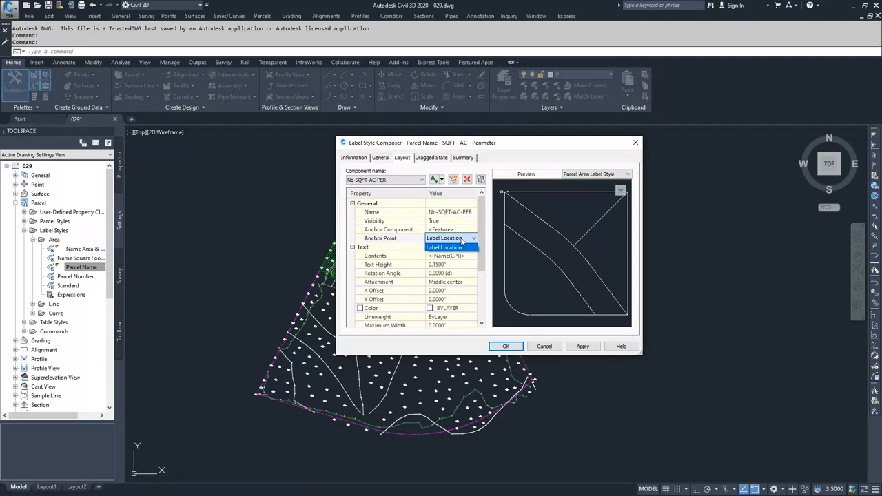
pyautogui.click(462, 239)
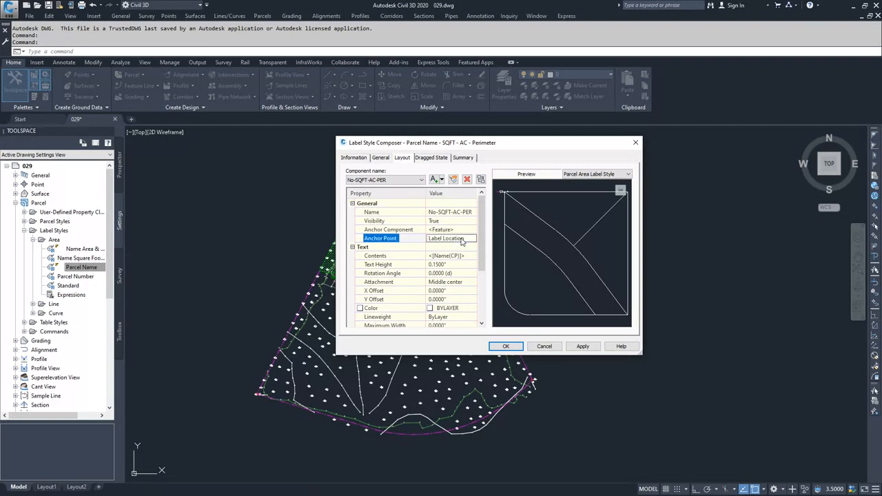
# Add an AREA line below the name in the component's text contents, with the Parcel Area property in square feet.
pyautogui.click(460, 260)
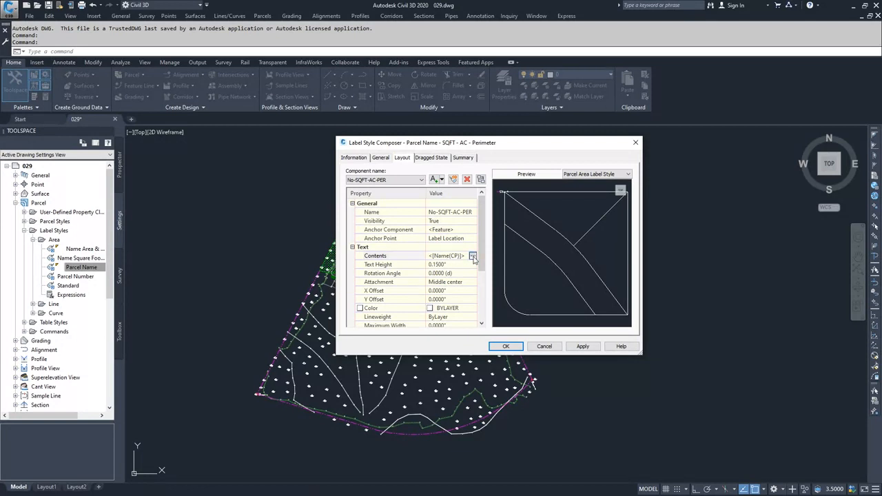
pyautogui.click(473, 256)
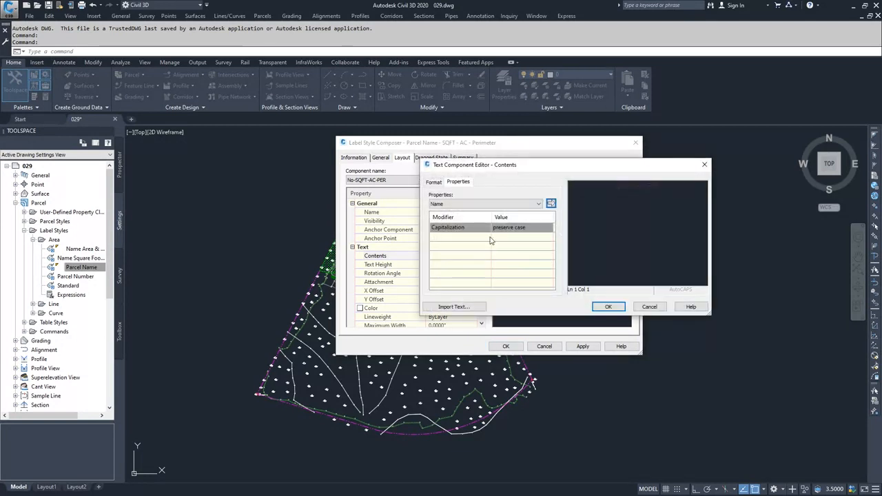
pyautogui.click(662, 186)
pyautogui.click(475, 204)
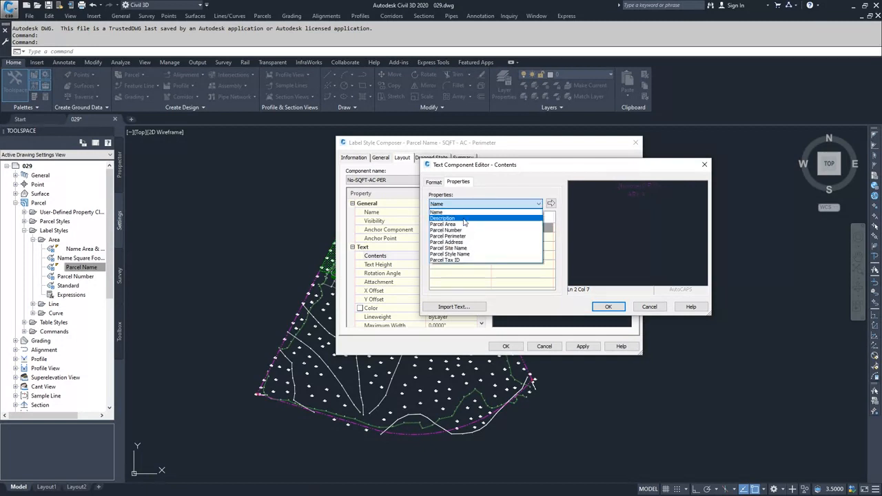
pyautogui.click(464, 224)
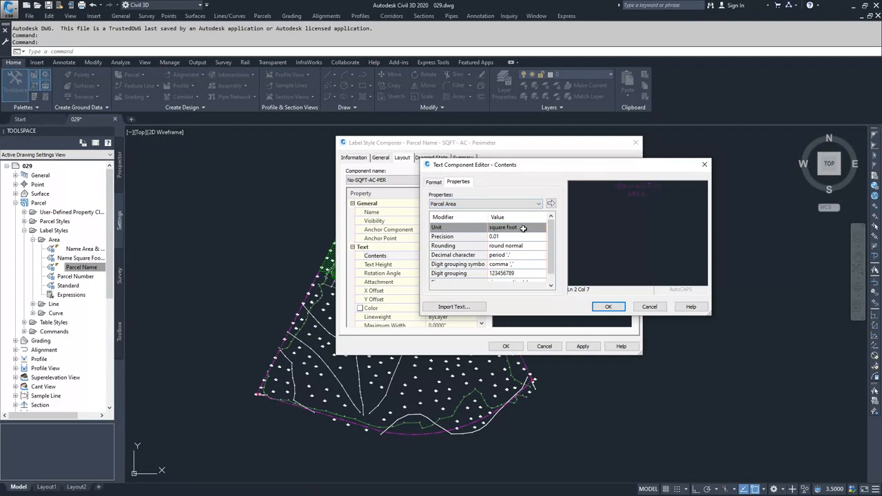
pyautogui.click(552, 205)
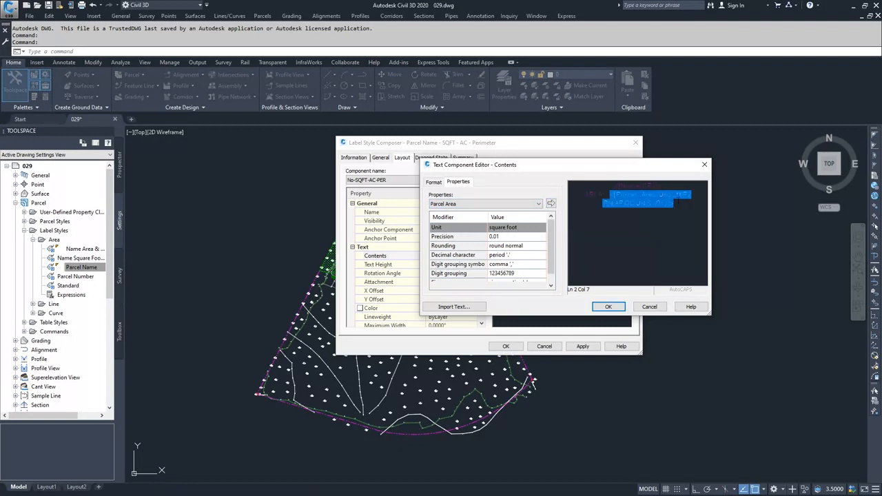
pyautogui.click(674, 203)
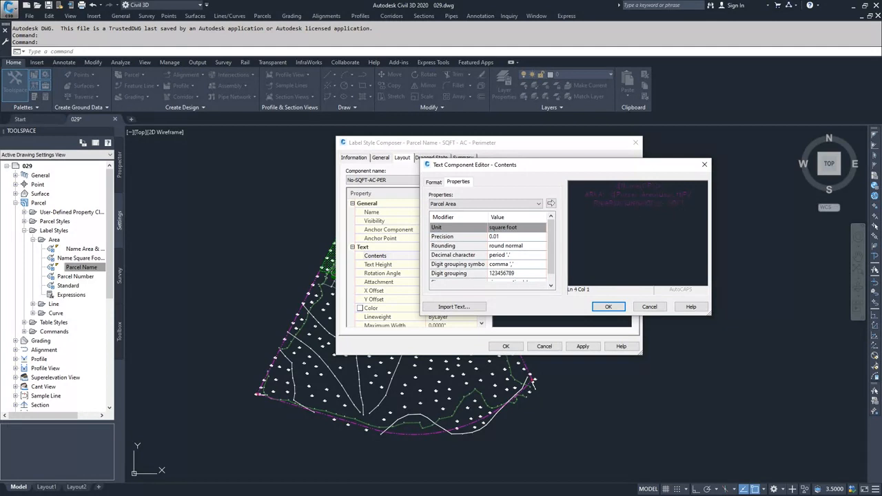
# Insert the Parcel Area property in acres on the line below, followed by a new line with the PERIMETER caption.
pyautogui.click(537, 202)
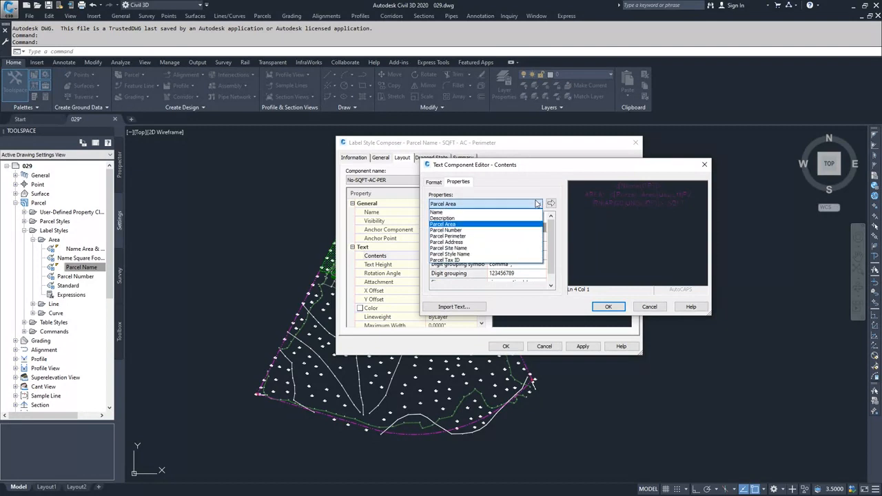
pyautogui.click(463, 225)
pyautogui.click(532, 227)
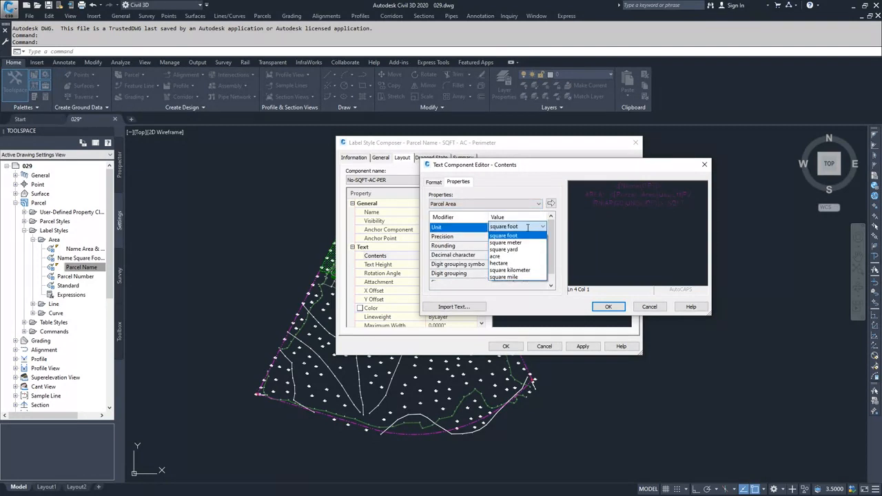
pyautogui.click(509, 257)
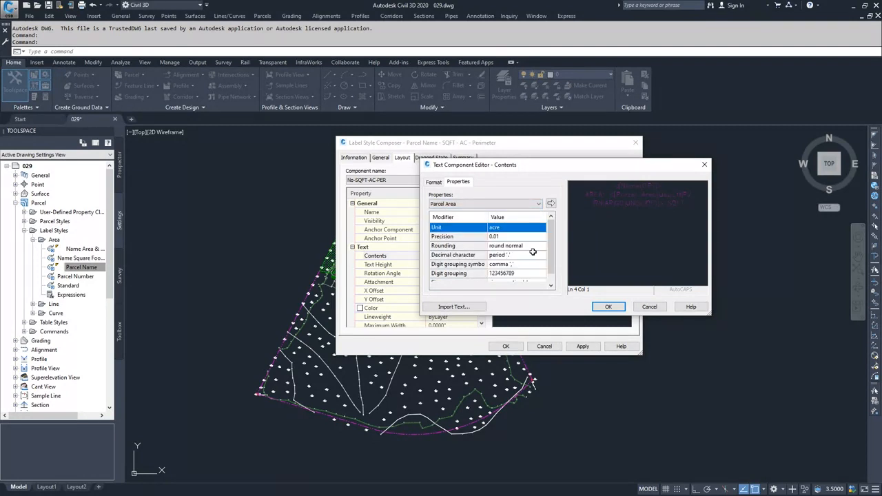
pyautogui.click(551, 204)
pyautogui.click(686, 222)
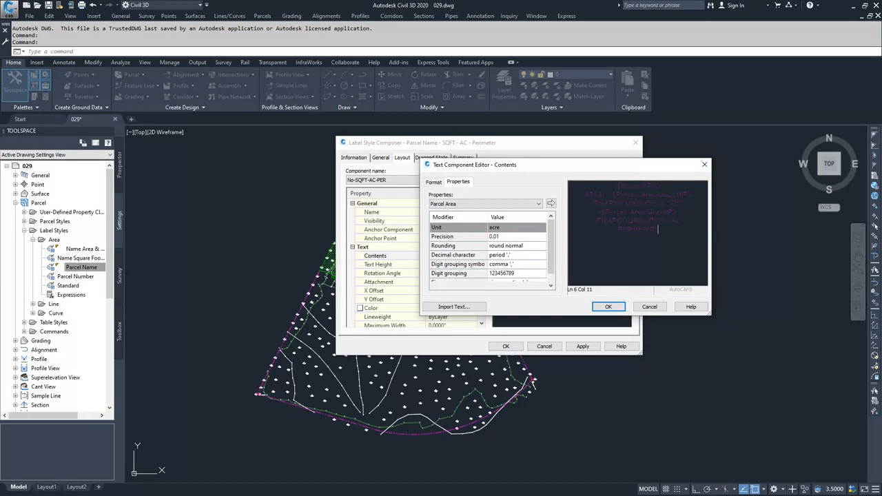
# Insert the Parcel Perimeter property in feet after the PERIMETER caption in the component's text contents.
pyautogui.click(513, 204)
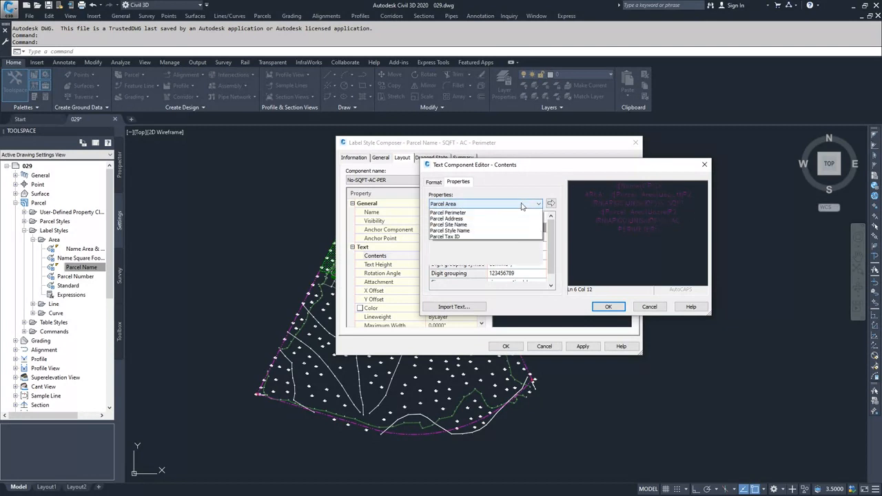
pyautogui.click(456, 236)
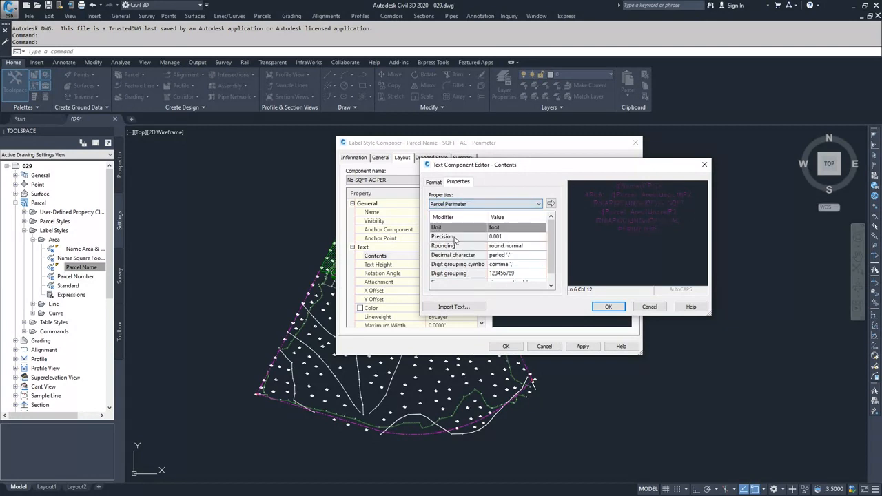
pyautogui.click(551, 204)
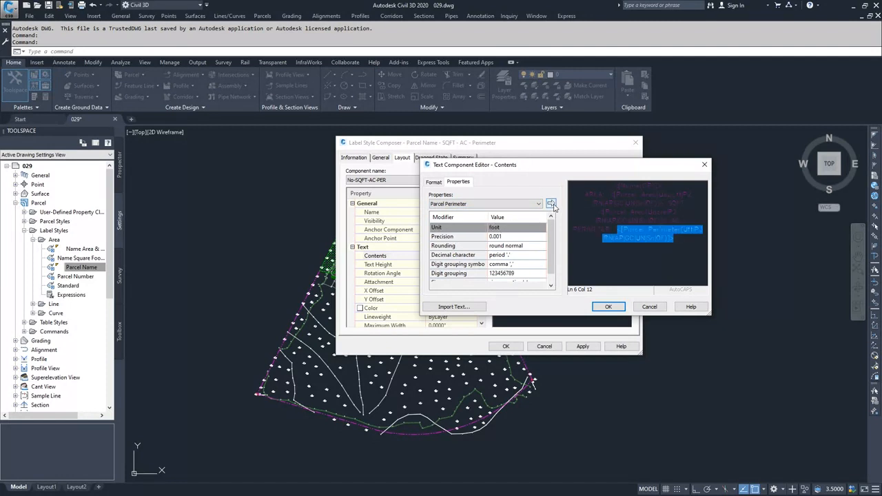
pyautogui.click(675, 241)
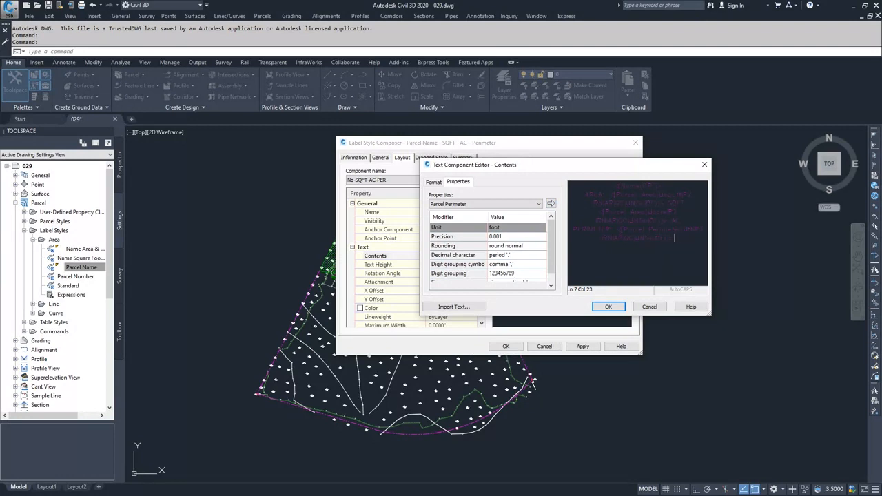
# Set the justification of the component's text contents to Right and accept the edited contents.
pyautogui.click(433, 184)
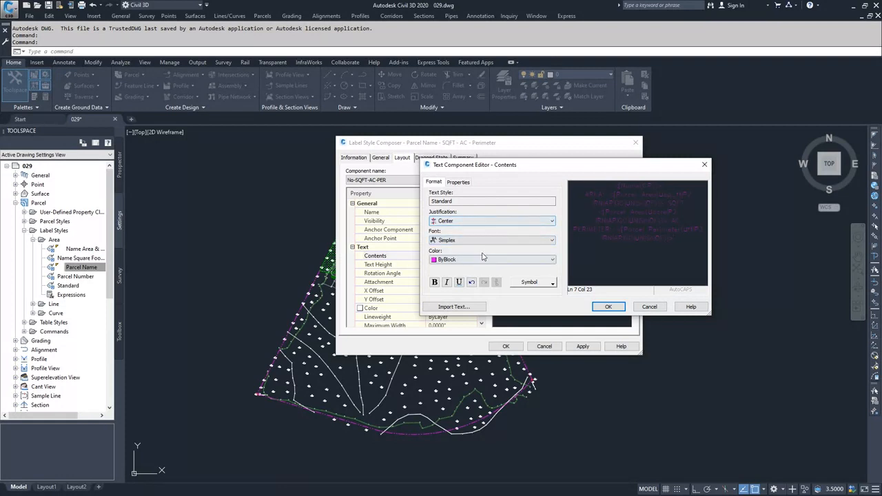
pyautogui.click(520, 222)
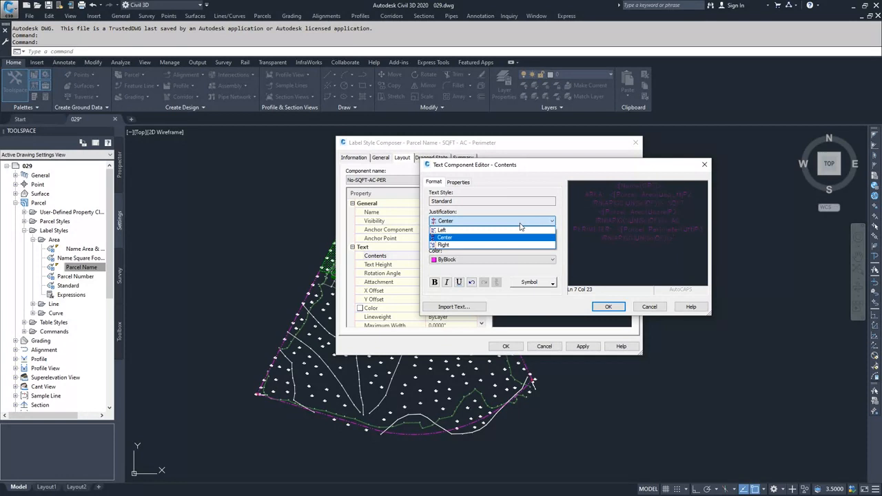
pyautogui.click(459, 245)
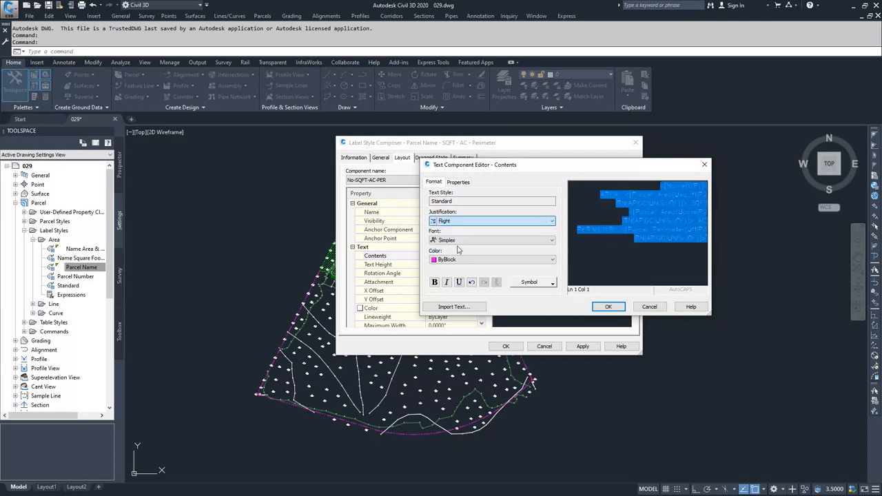
pyautogui.click(608, 307)
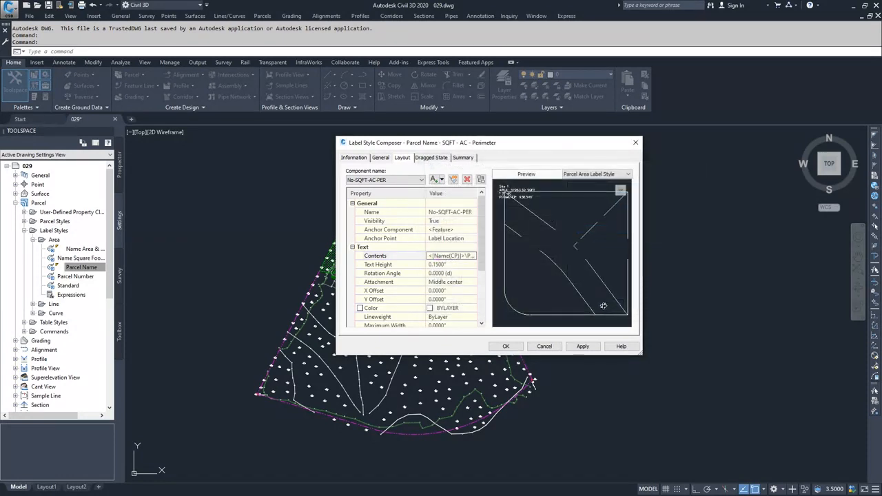
# Save the Parcel Name - SQFT - AC - Perimeter label style and bring up the drawing's Prospector tree.
pyautogui.click(582, 346)
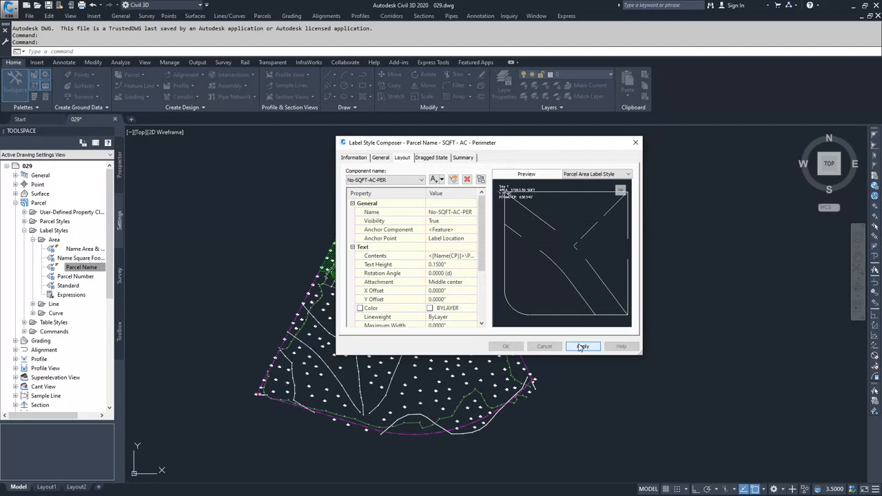
pyautogui.click(506, 346)
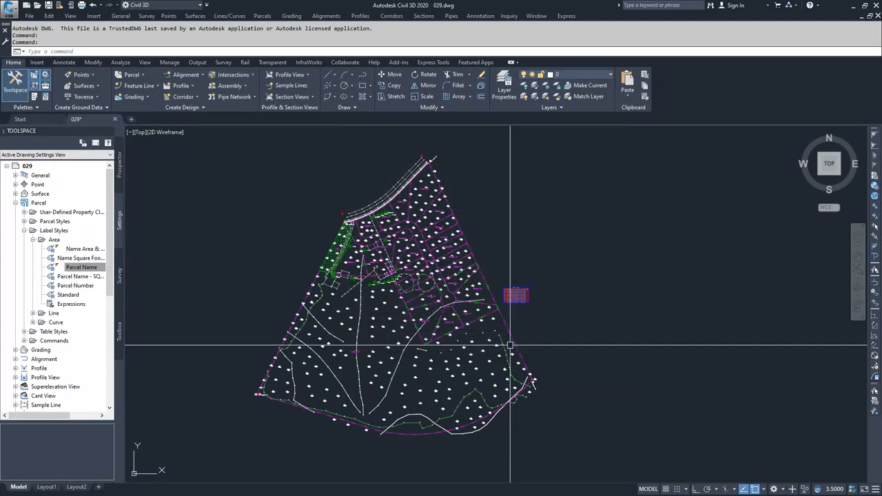
pyautogui.click(119, 181)
pyautogui.click(69, 63)
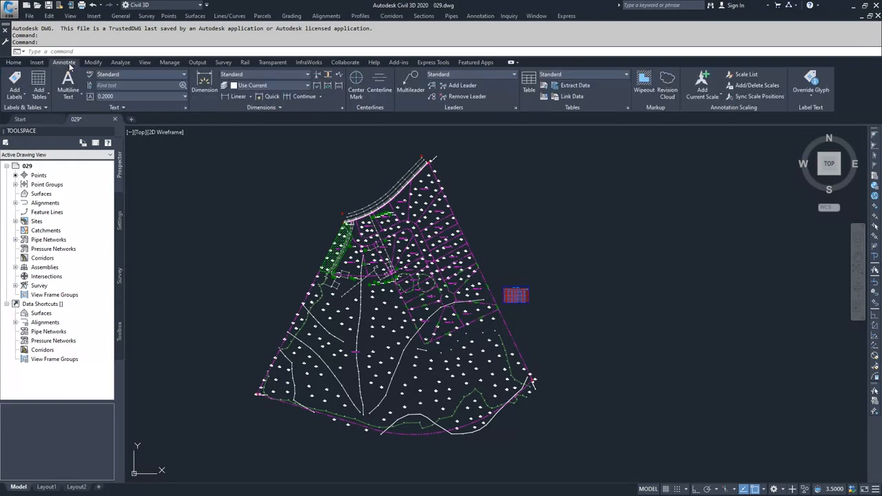
pyautogui.click(15, 86)
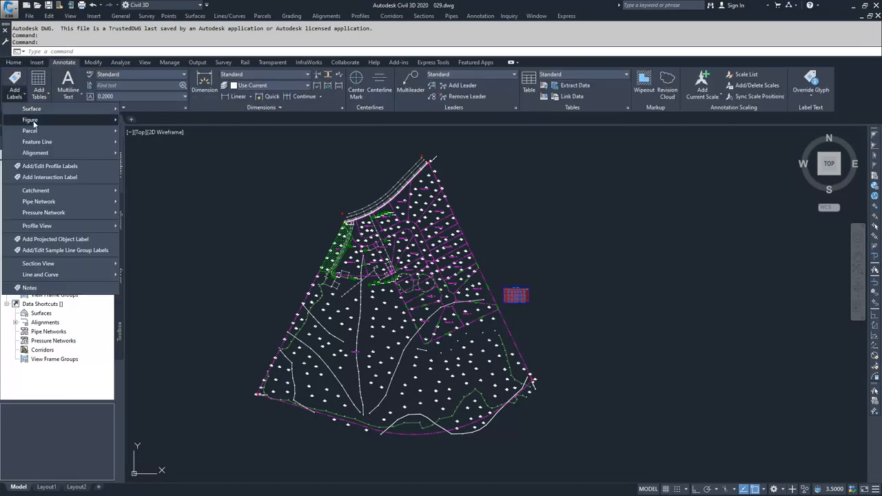
pyautogui.moveTo(34, 131)
pyautogui.click(141, 134)
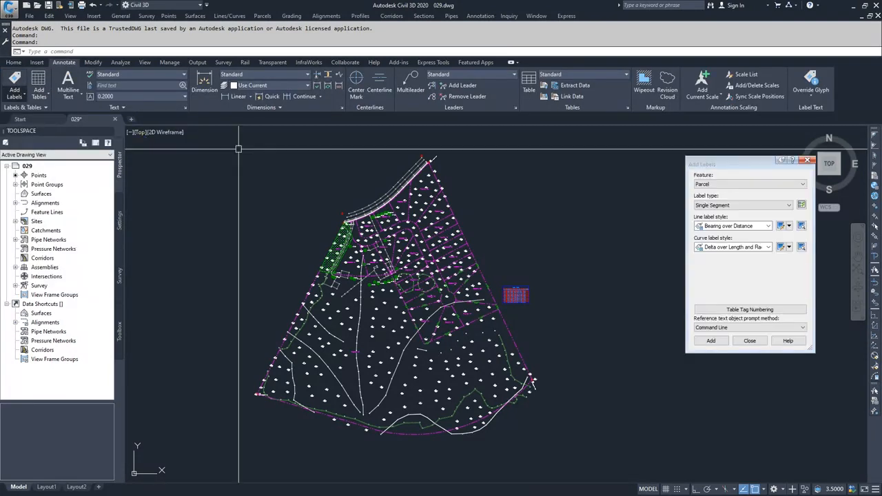
pyautogui.click(745, 206)
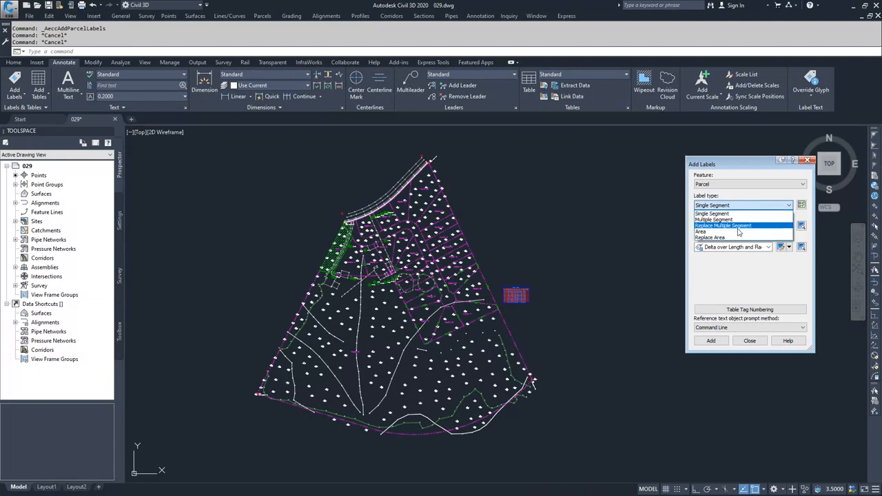
pyautogui.click(720, 237)
pyautogui.click(734, 226)
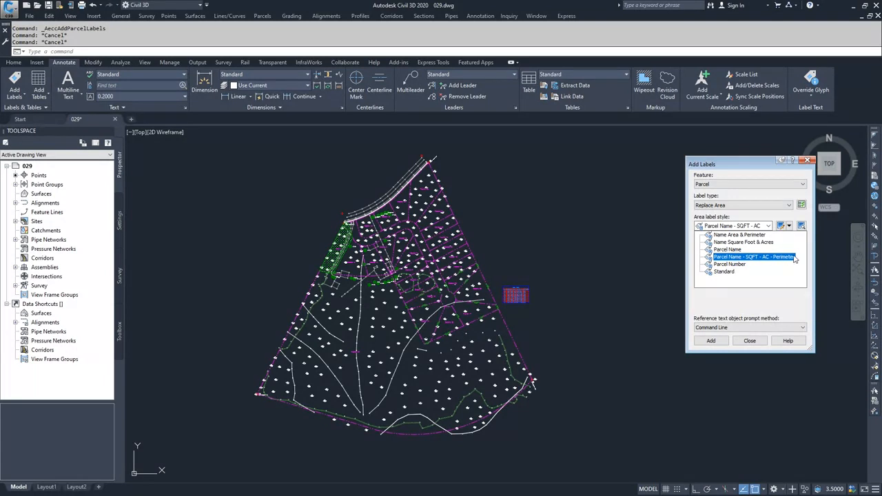
pyautogui.click(750, 322)
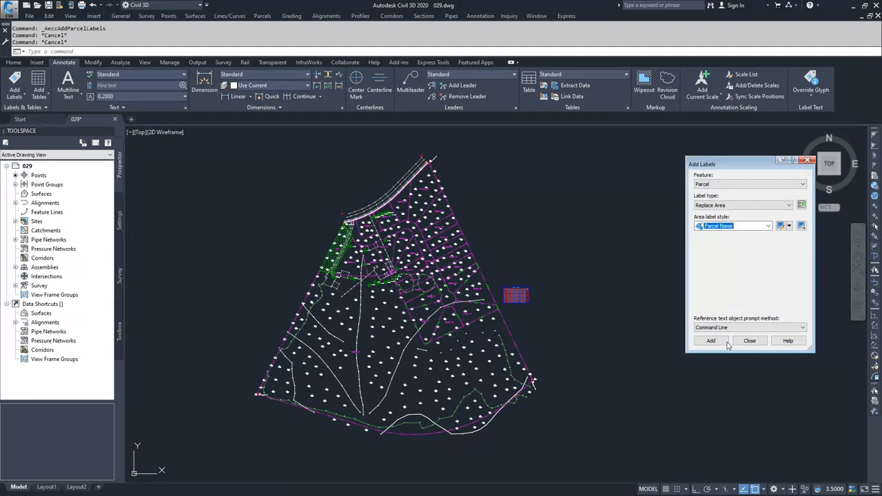
pyautogui.click(750, 341)
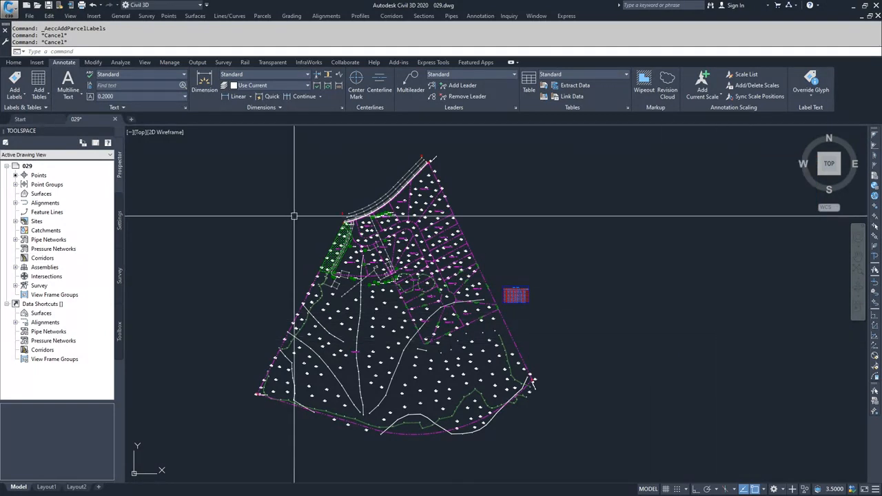
# Set the area selection label style of parcel Park : 1 in the Development site to Parcel Name - SQFT - AC - Perimeter.
pyautogui.click(15, 221)
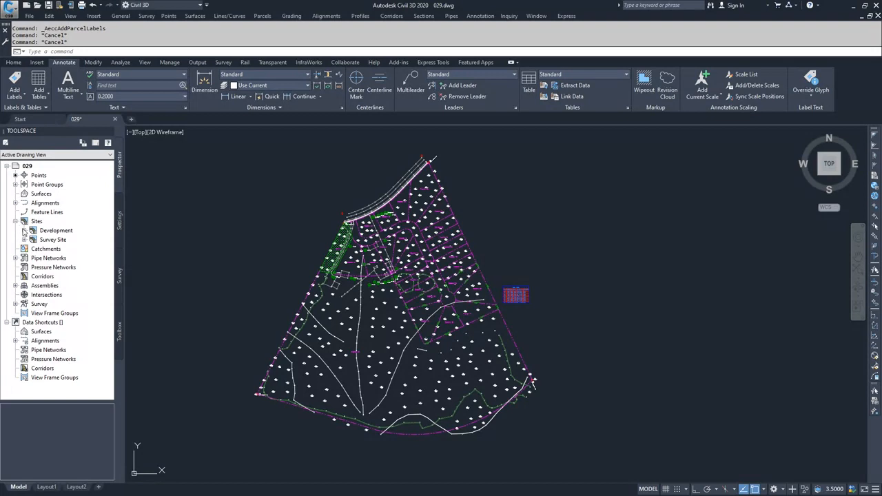
pyautogui.click(24, 231)
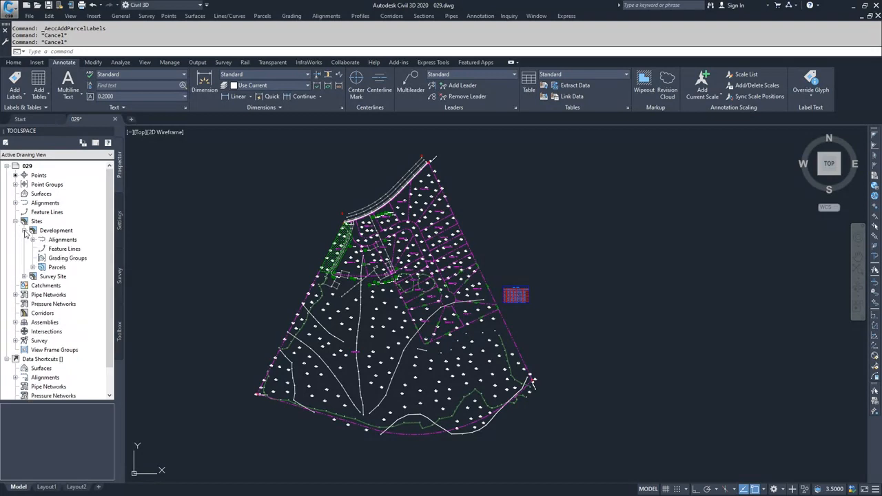
pyautogui.click(32, 267)
pyautogui.rightClick(66, 177)
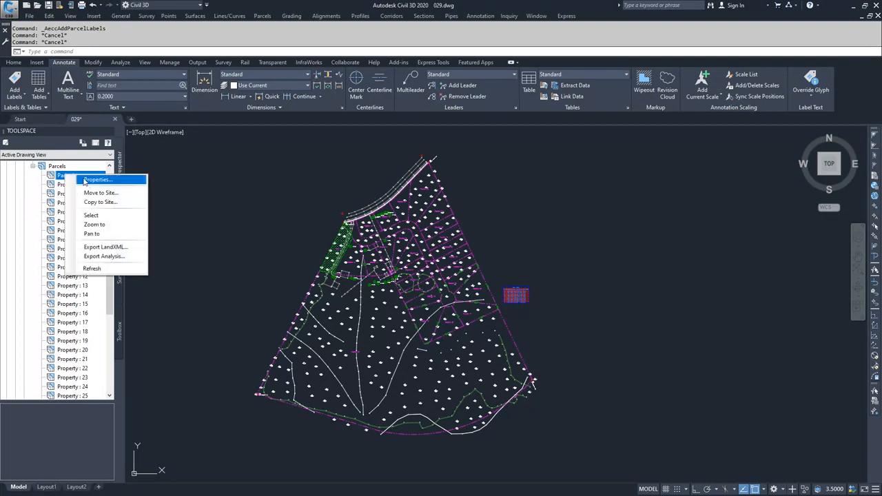
pyautogui.click(95, 179)
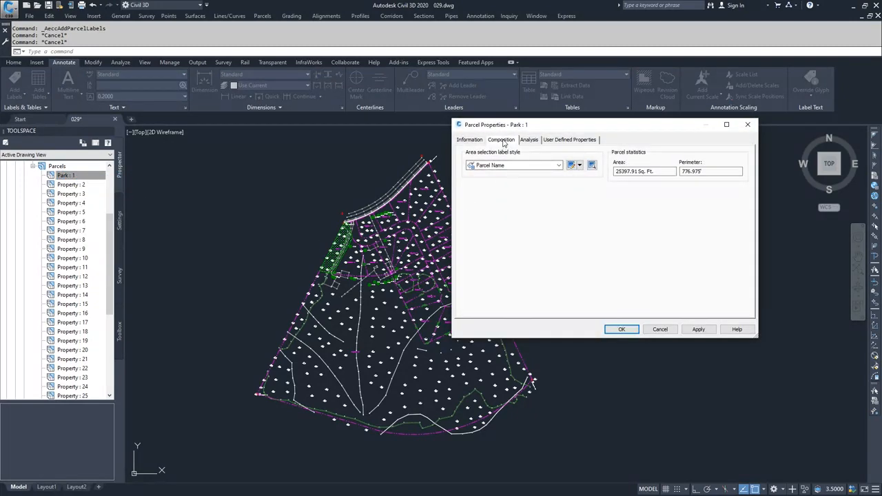
pyautogui.click(527, 167)
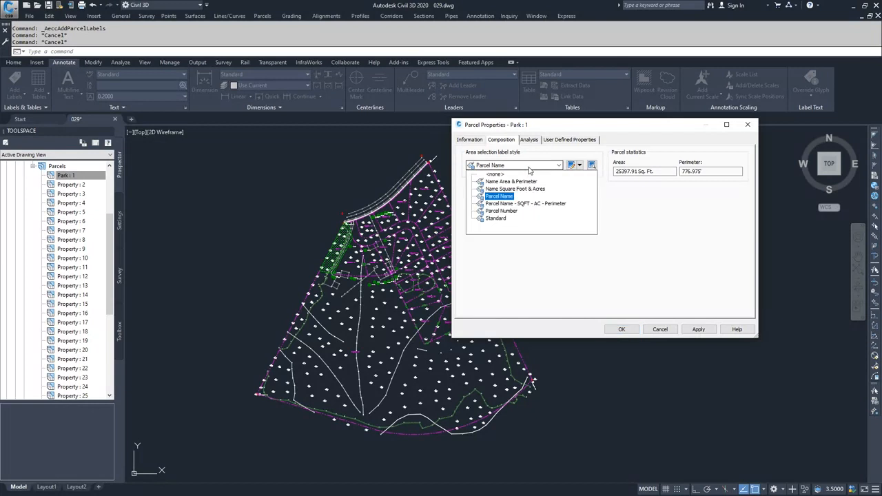
pyautogui.click(513, 205)
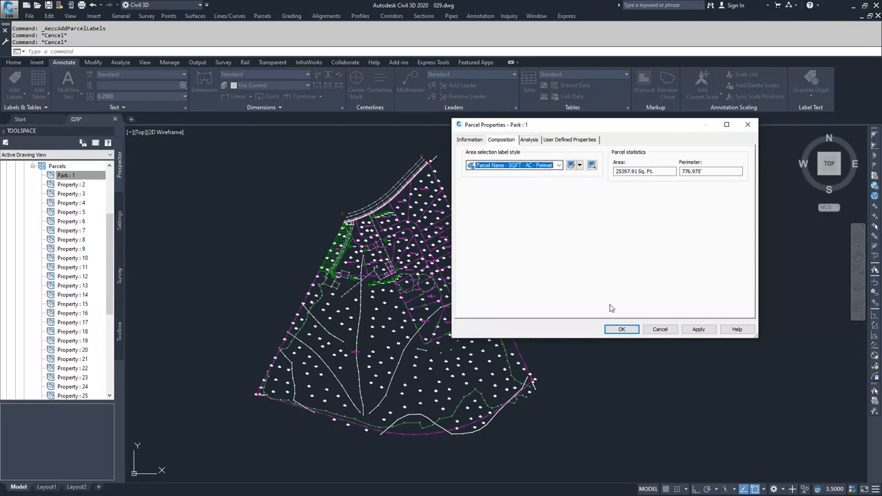
pyautogui.click(702, 329)
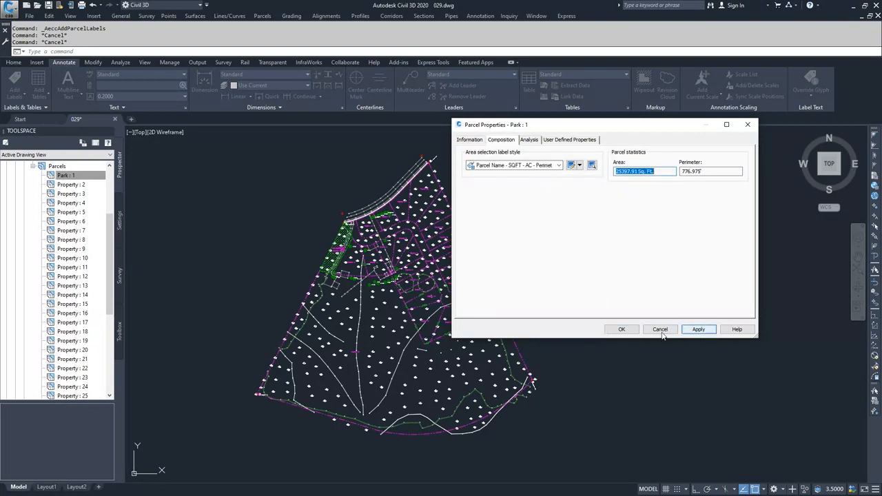
pyautogui.click(621, 329)
pyautogui.scroll(3, 337, 245)
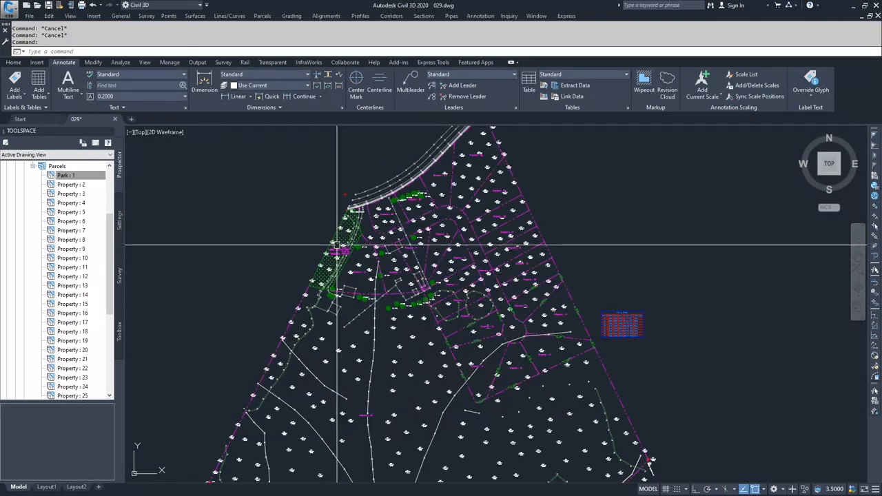
pyautogui.scroll(6, 337, 245)
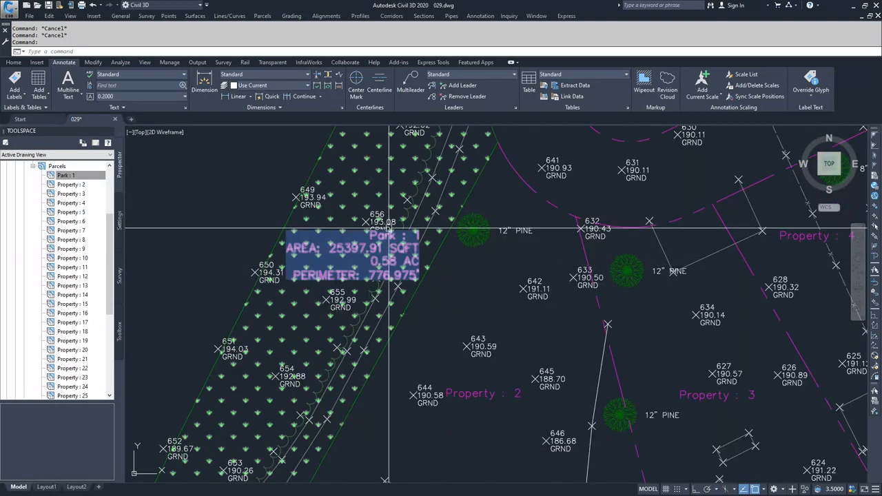